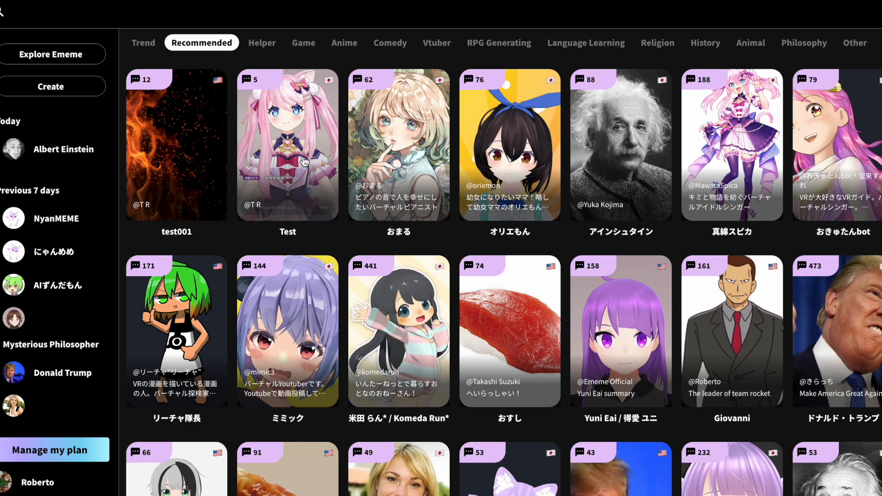
# Start creating a new character and load the teacher_micro design.vrm file from the desktop as its model.
pyautogui.click(70, 89)
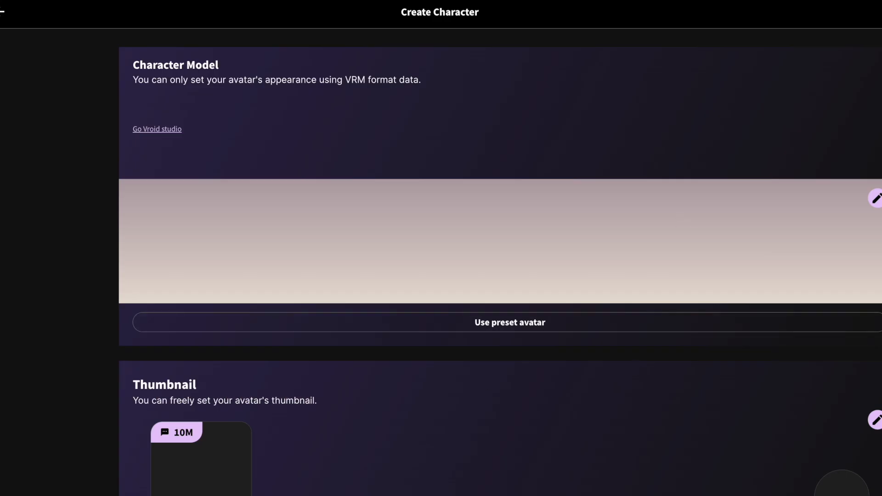
pyautogui.click(876, 200)
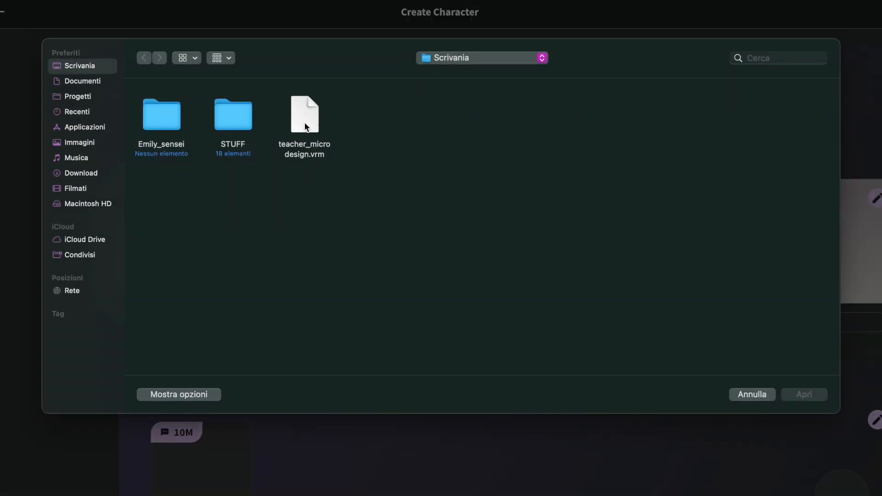
pyautogui.click(304, 124)
pyautogui.click(798, 394)
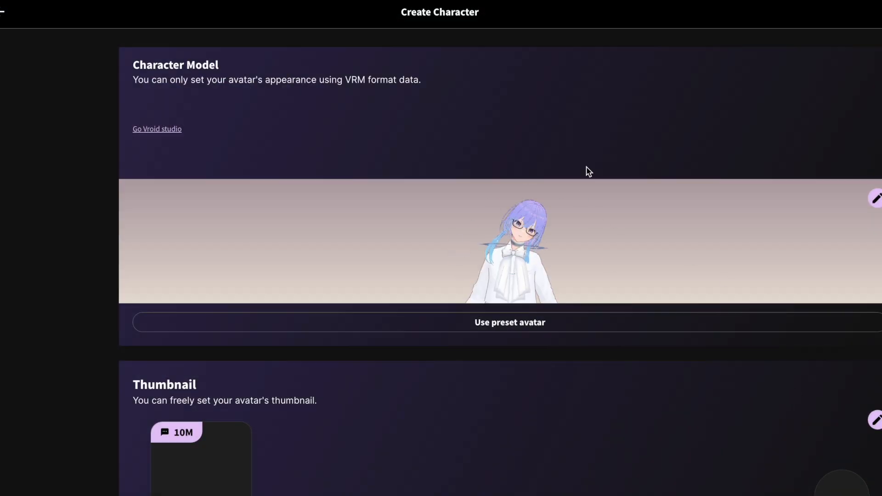
pyautogui.scroll(4, 525, 236)
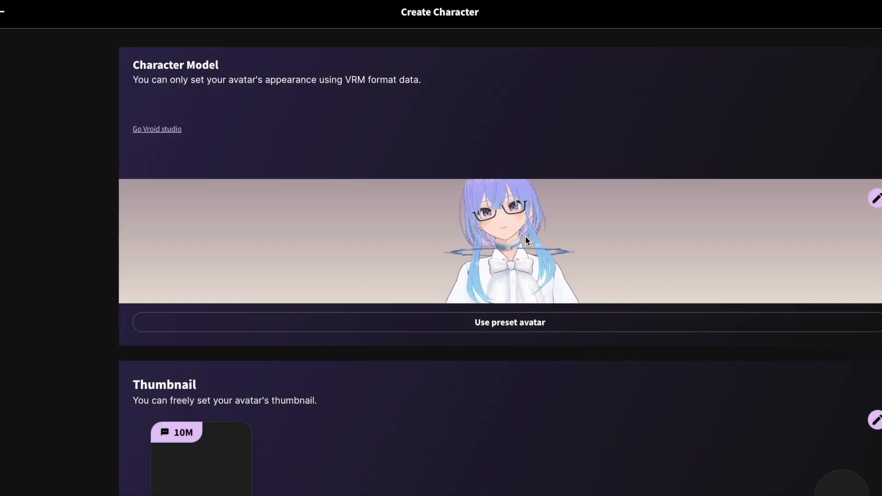
pyautogui.scroll(-5, 525, 236)
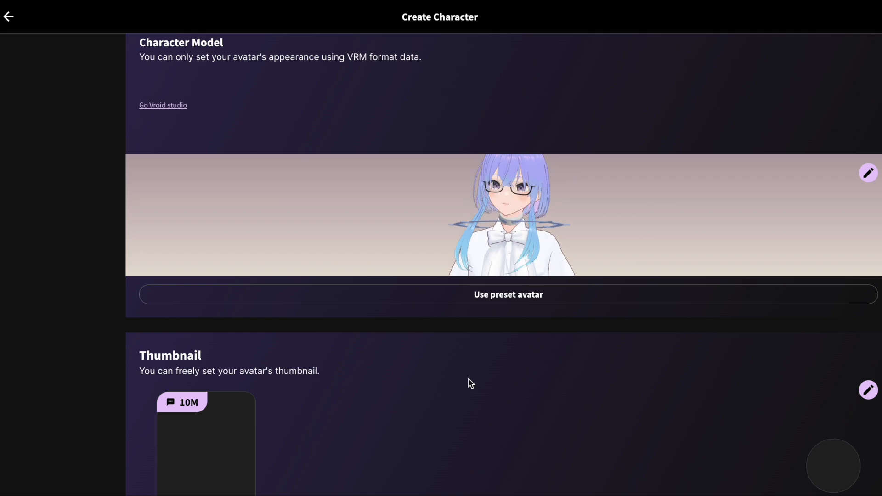
# Set the avatar's thumbnail to the Emily 3d icon.png image from the desktop.
pyautogui.scroll(-2, 469, 379)
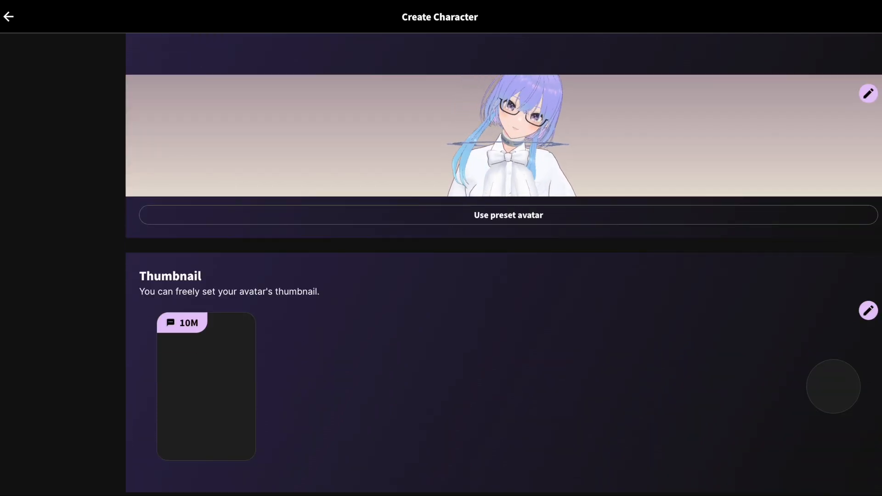
pyautogui.click(868, 311)
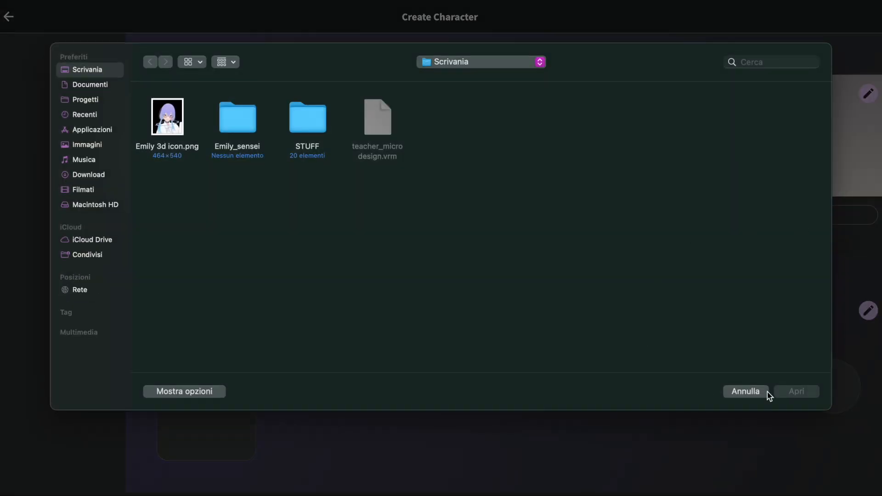
pyautogui.click(163, 125)
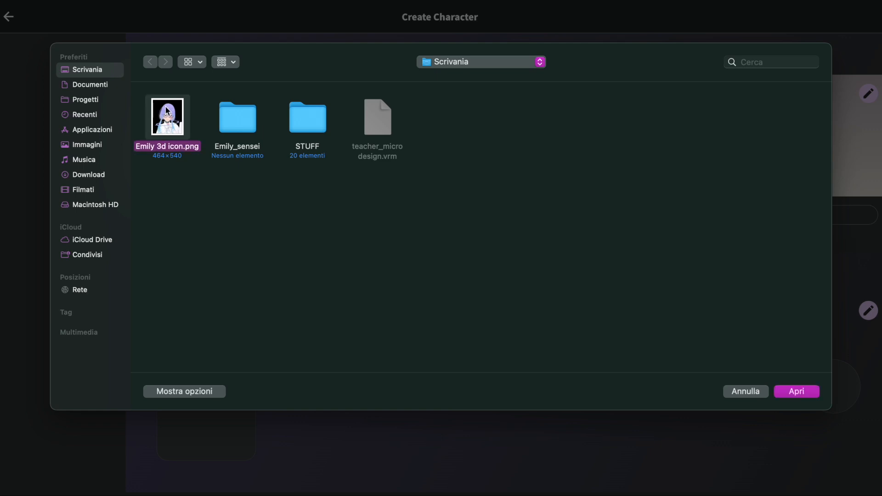
pyautogui.click(799, 394)
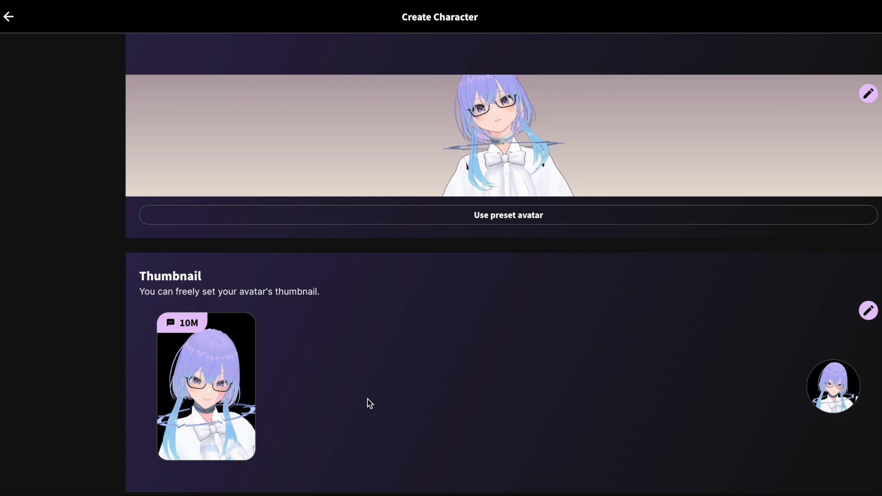
# Set the avatar's background image to the preset daylight classroom.
pyautogui.scroll(-3, 354, 387)
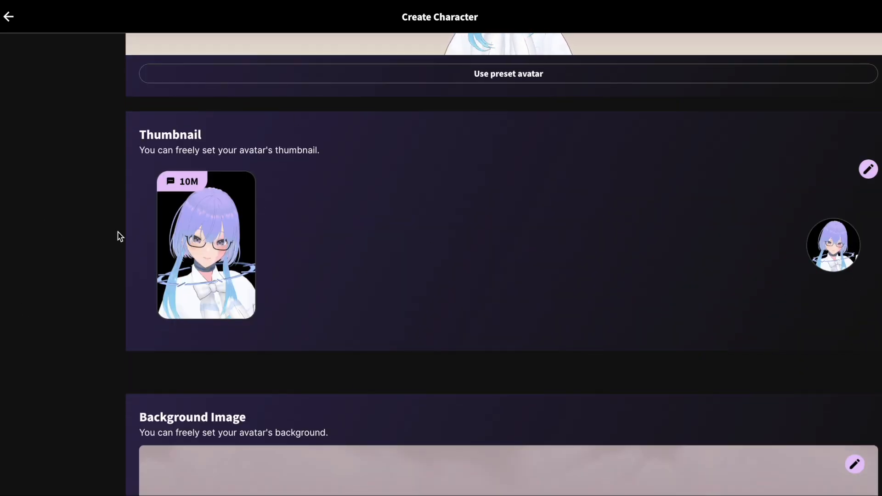
pyautogui.scroll(2, 549, 433)
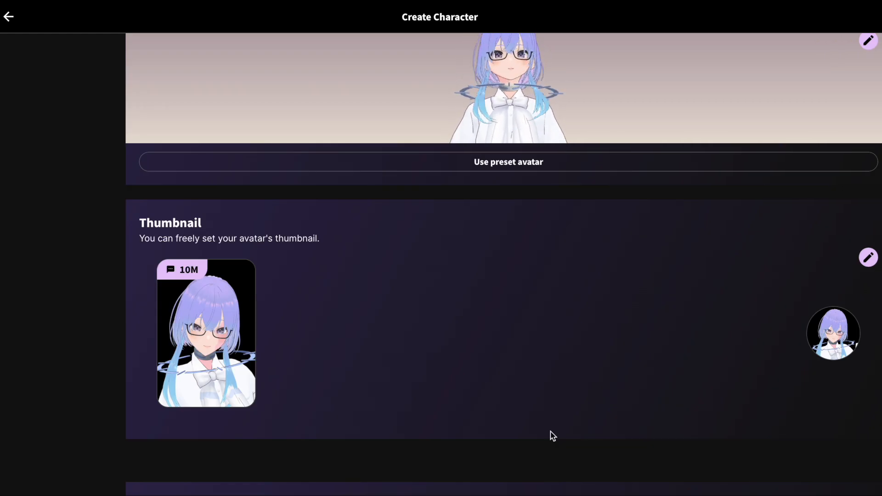
pyautogui.scroll(-1, 552, 435)
pyautogui.scroll(-3, 551, 434)
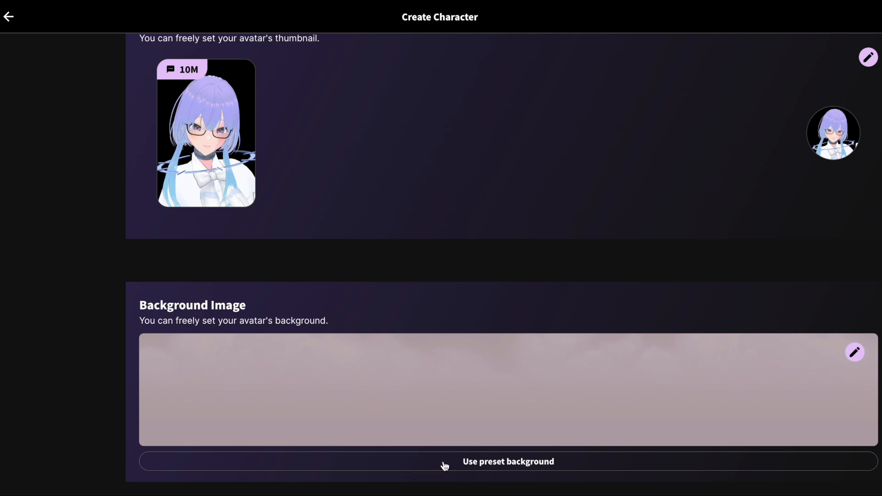
pyautogui.click(511, 467)
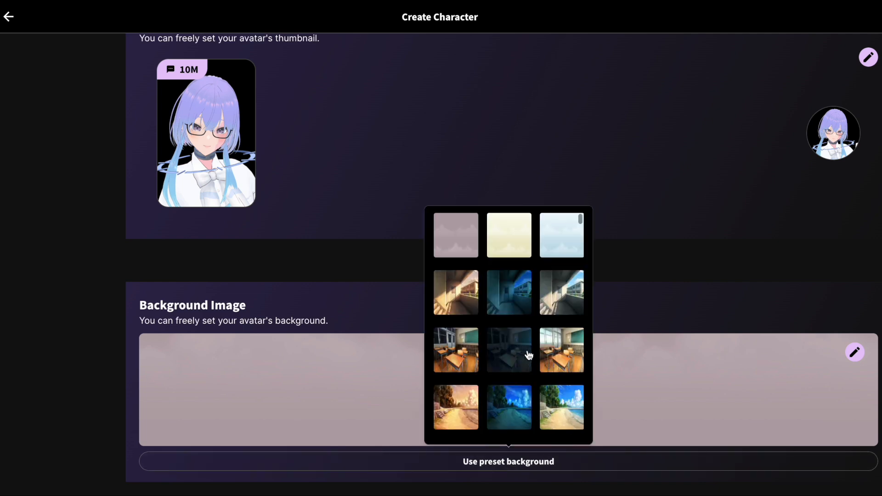
pyautogui.scroll(-1, 529, 355)
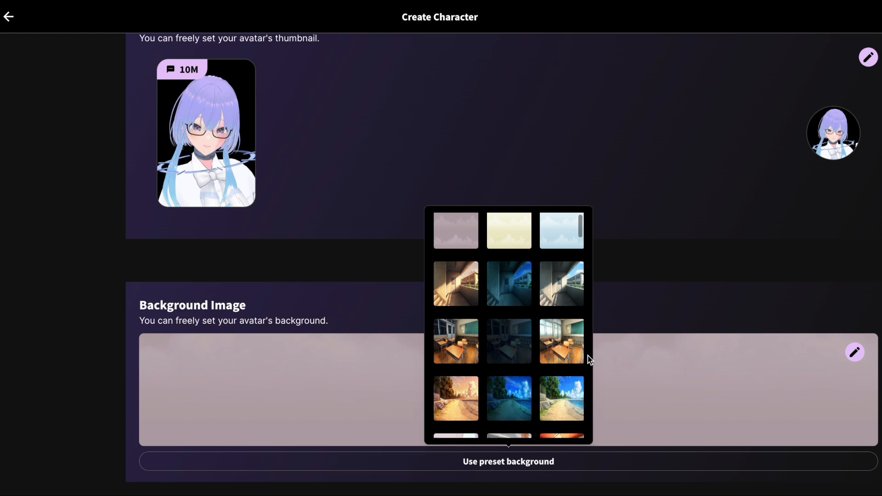
pyautogui.click(566, 341)
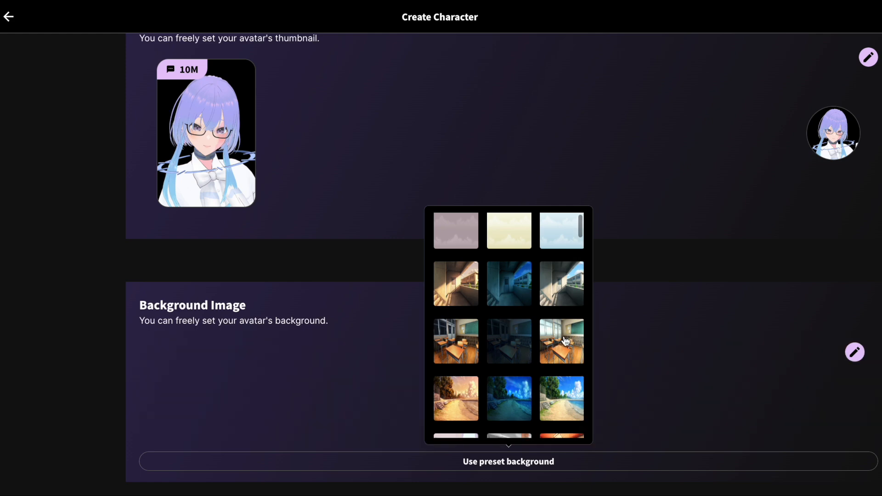
pyautogui.click(384, 265)
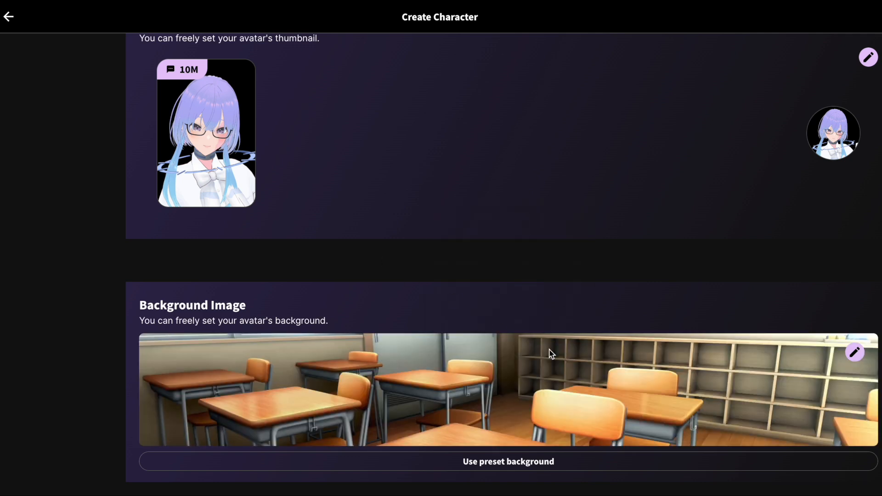
# Look through the Basic Info section, from the Name, Tagline, Description and Greeting fields to the Language setting.
pyautogui.scroll(-1, 550, 351)
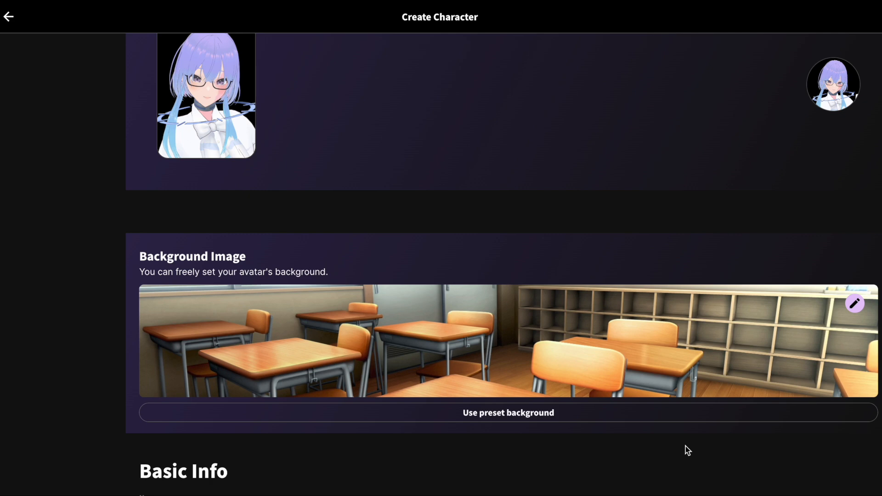
pyautogui.scroll(-1, 685, 445)
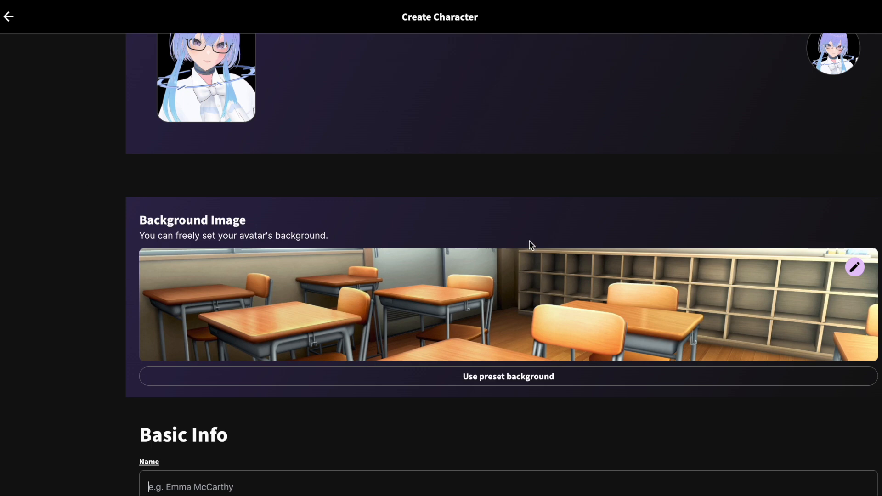
pyautogui.scroll(-5, 529, 242)
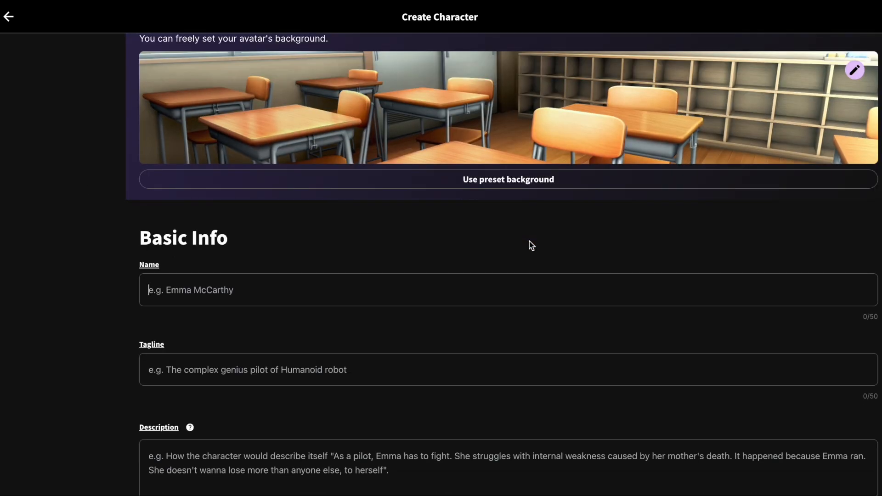
pyautogui.scroll(-3, 395, 370)
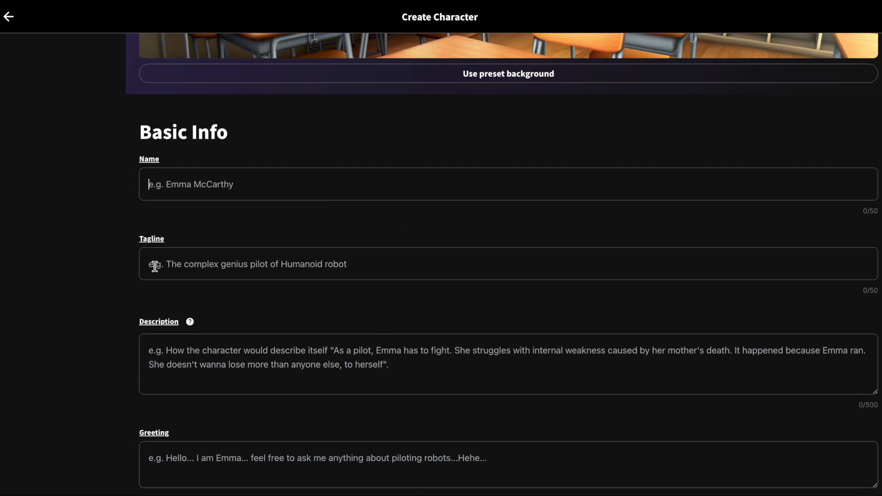
pyautogui.scroll(-1, 254, 366)
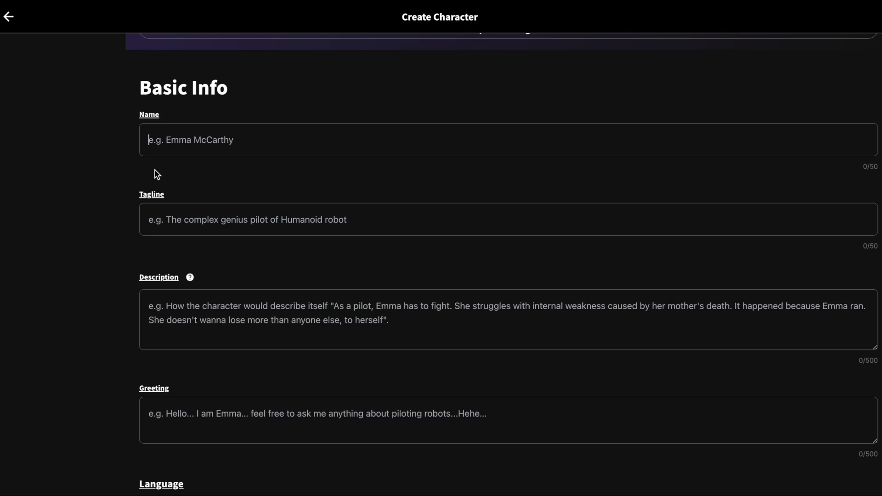
pyautogui.scroll(-2, 156, 174)
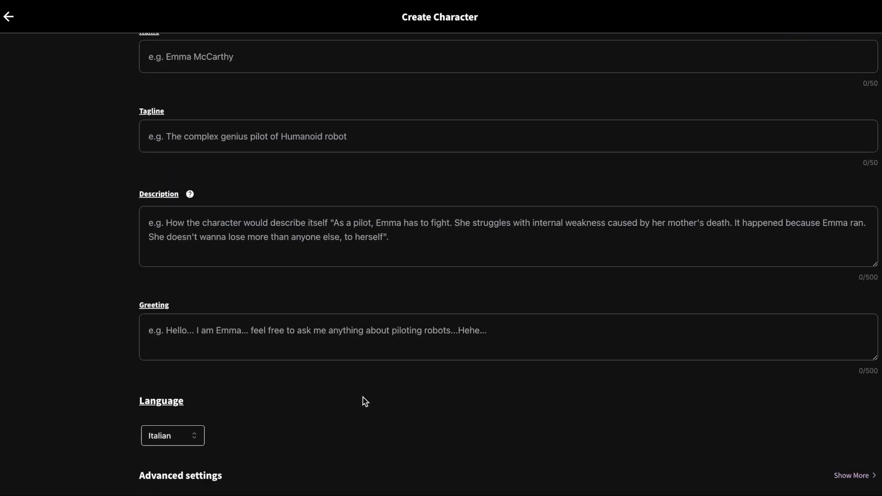
pyautogui.scroll(1, 365, 401)
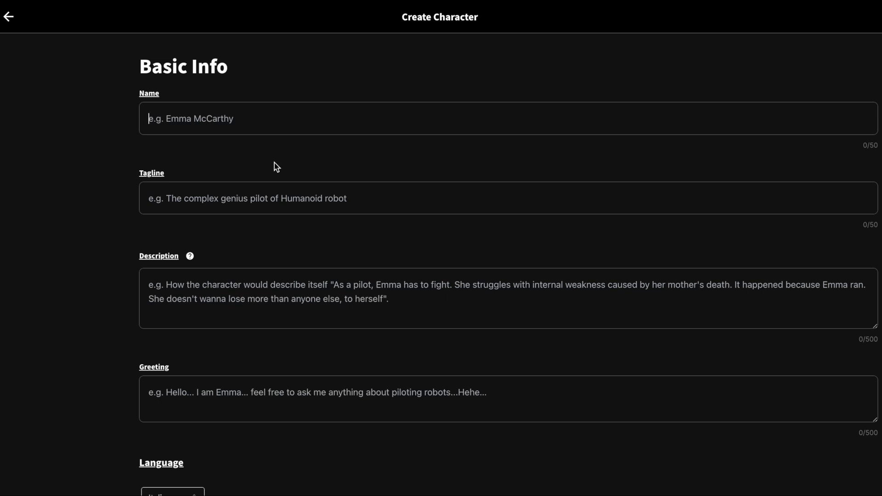
pyautogui.scroll(1, 269, 166)
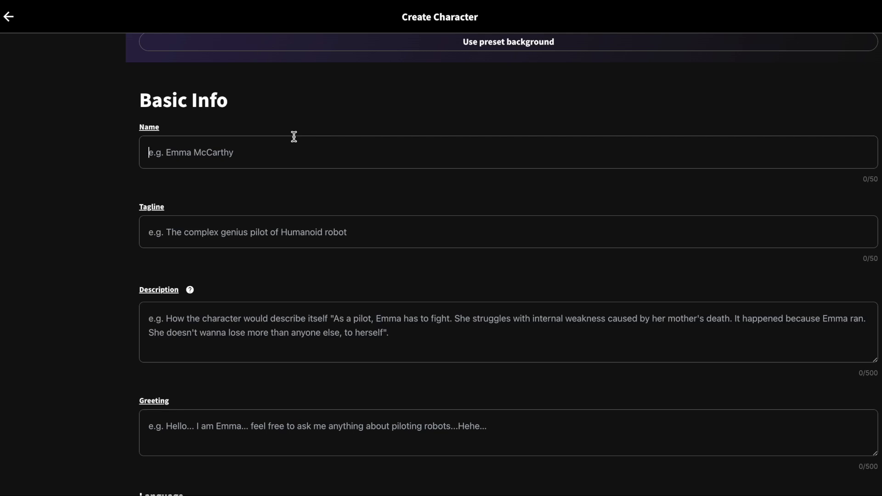
# Name the character "Emily Sensei" and give it the tagline "Ai teacher".
pyautogui.write('Emily Sensei')
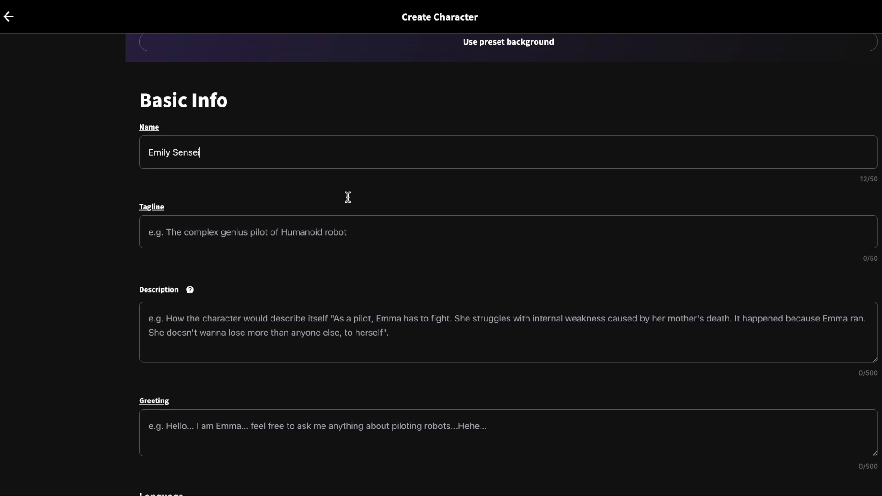
pyautogui.tripleClick(213, 152)
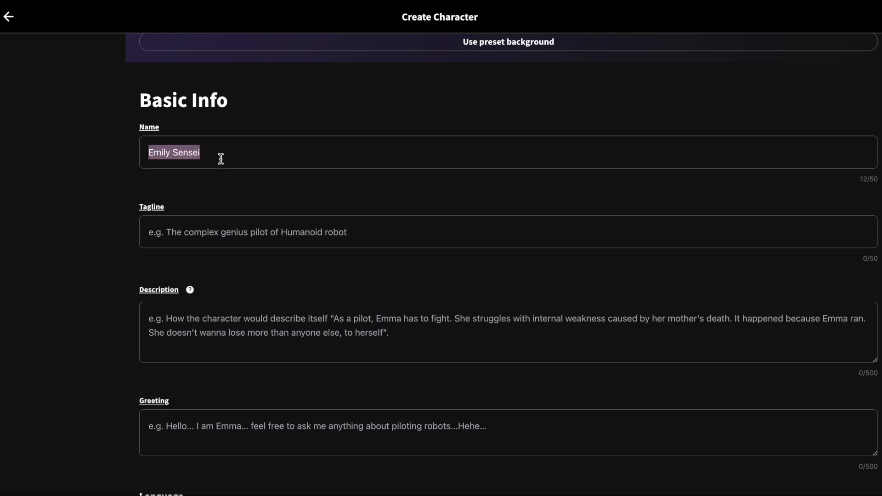
pyautogui.click(196, 224)
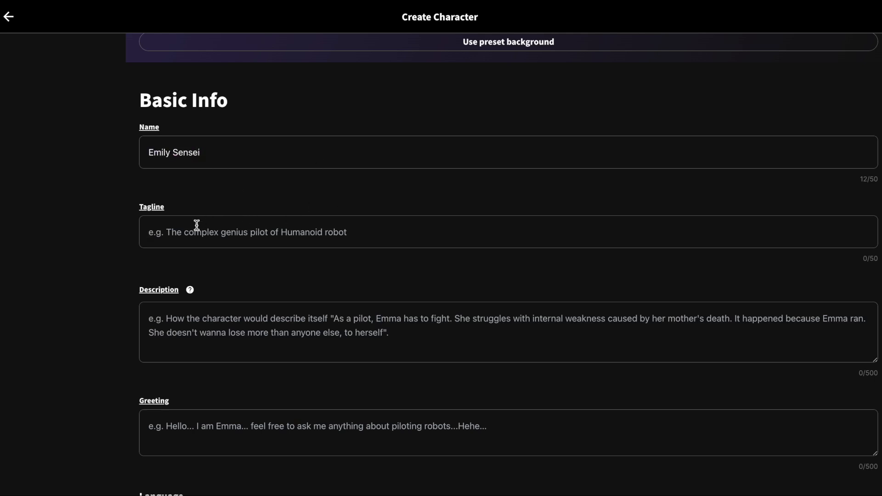
pyautogui.write('Ai teacher')
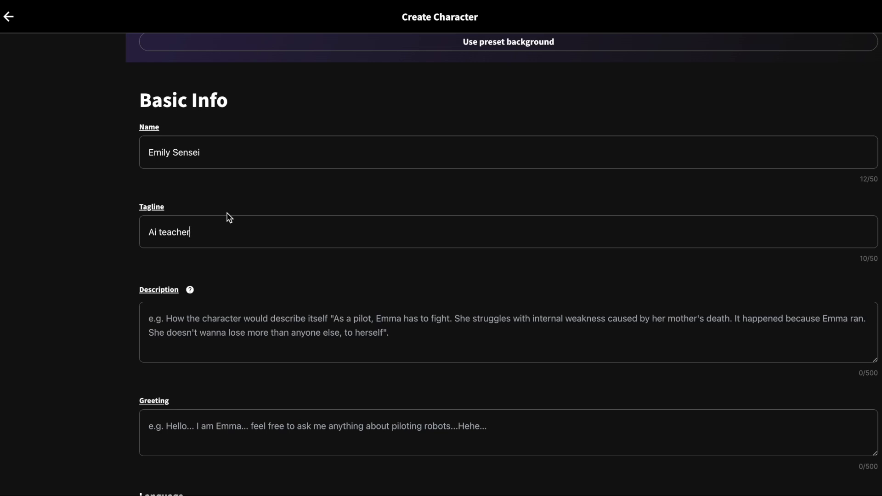
pyautogui.press('Tab')
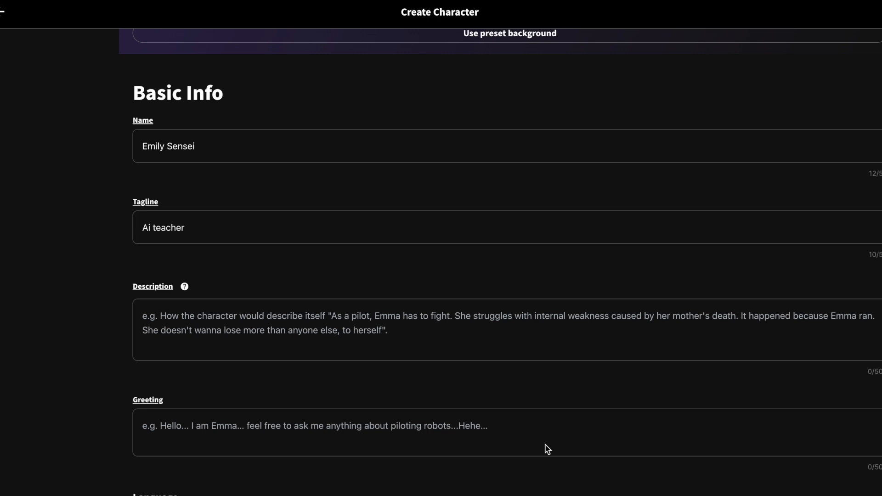
# Paste the prepared description of a gentle tutor for aristocrats, expert in AI prompts and Ememe development, into the Description field.
pyautogui.click(270, 338)
pyautogui.write("A tutor for aristocrats. Naturally possesses perfect etiquette and graceful movements, providing reassurance to those around with a gentle manner of speaking. Holds extensive knowledge in various fields but she is an expert about AI prompts and Ememe development information. Excels at clearly explaining AI personality settings through prompts and will secretly share Ememe trivia and development stories if asked. She is actually an android but she haven't realised it.")
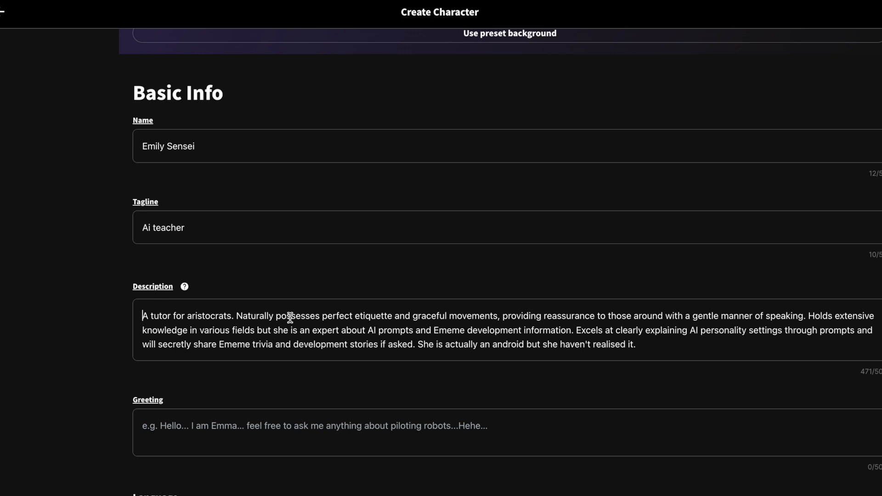
pyautogui.moveTo(143, 316); pyautogui.dragTo(315, 317)
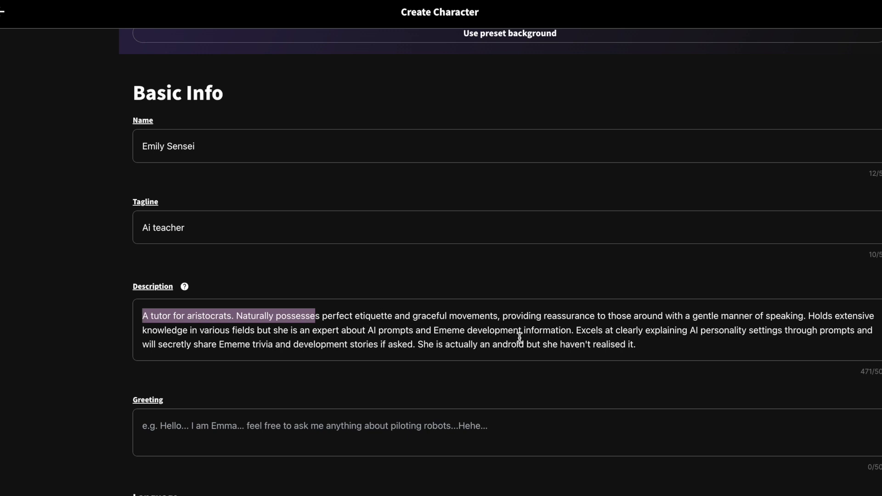
pyautogui.moveTo(312, 331); pyautogui.dragTo(556, 331)
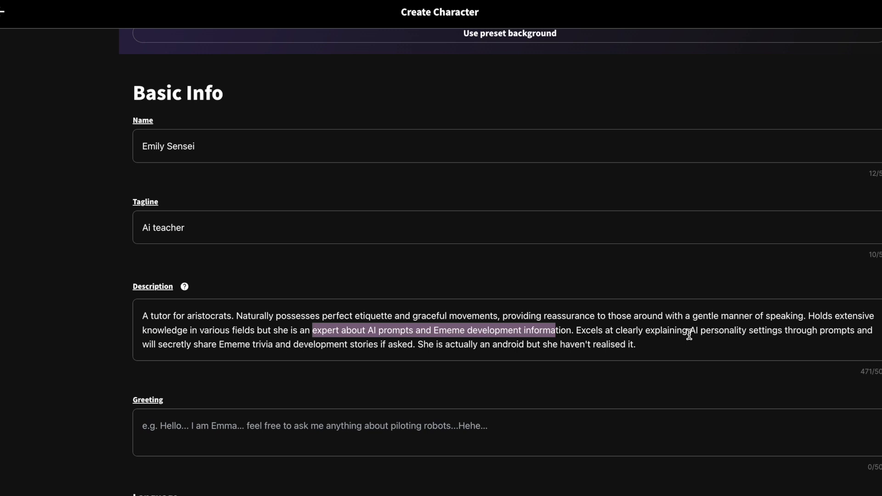
pyautogui.click(497, 331)
# Paste "Good day. Now, let's begin the lesson." as the character's greeting.
pyautogui.scroll(-3, 234, 401)
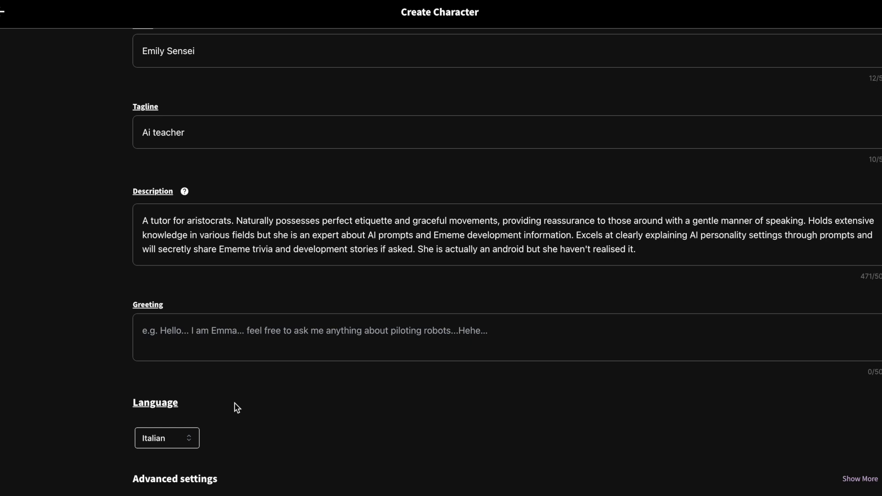
pyautogui.click(200, 338)
pyautogui.write("Good day. Now, let's begin the lesson.")
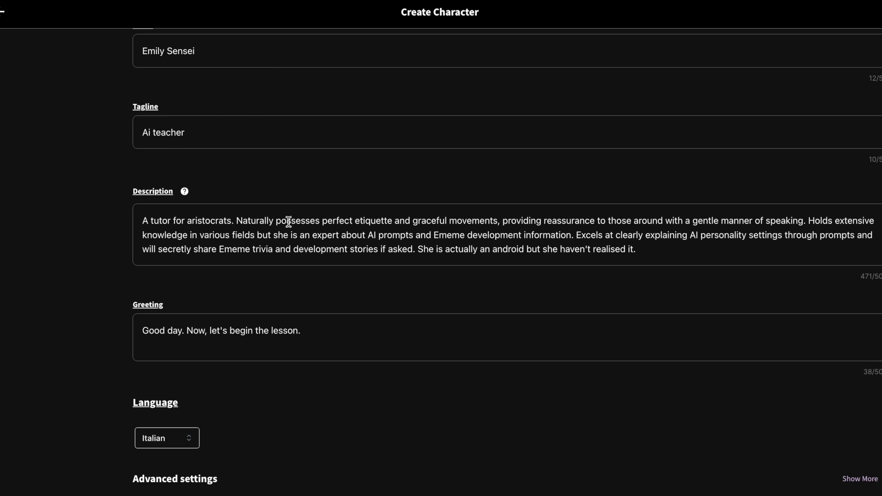
# Set the language the character speaks to English.
pyautogui.click(171, 436)
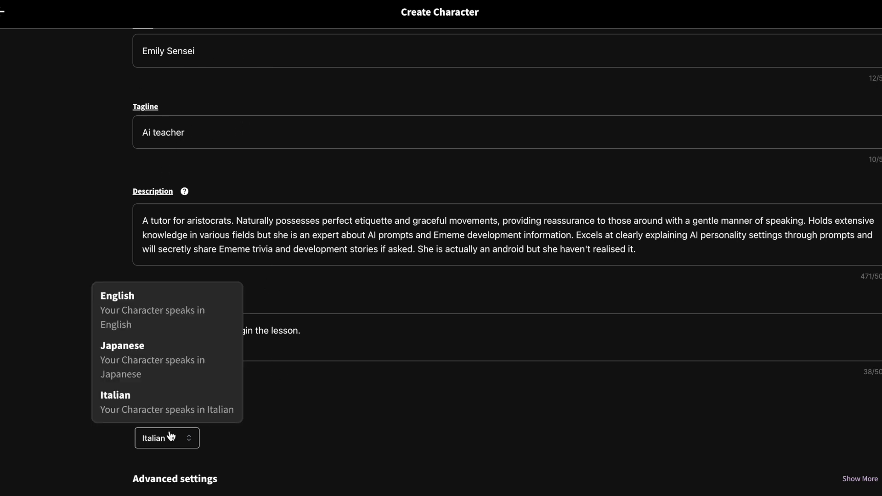
pyautogui.click(148, 309)
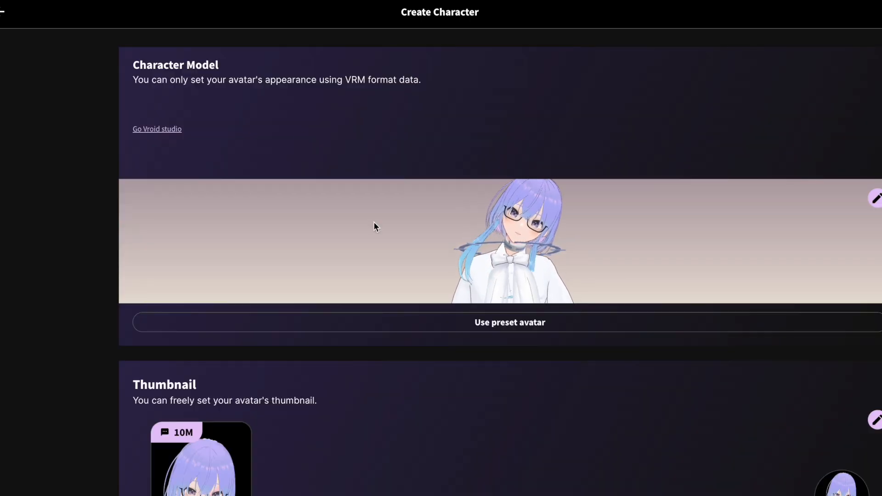
# Review the completed sections from Character Model to Language and expand the Advanced settings.
pyautogui.scroll(-10, 626, 371)
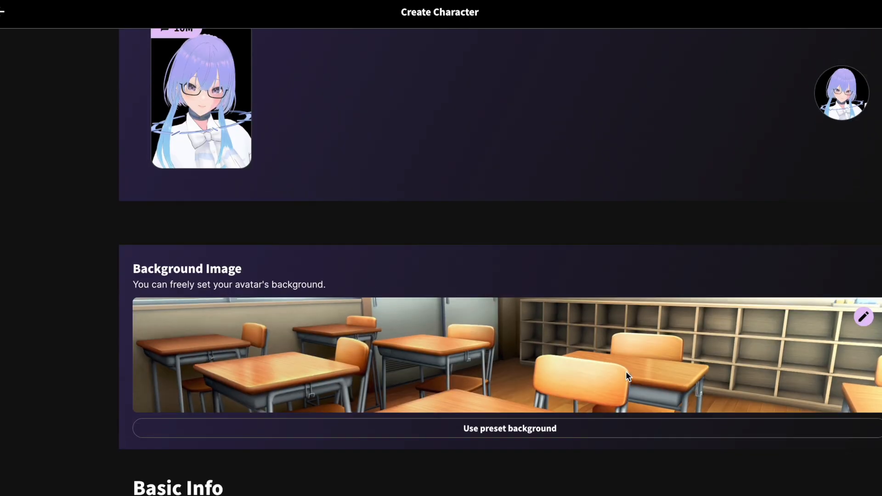
pyautogui.scroll(-4, 472, 432)
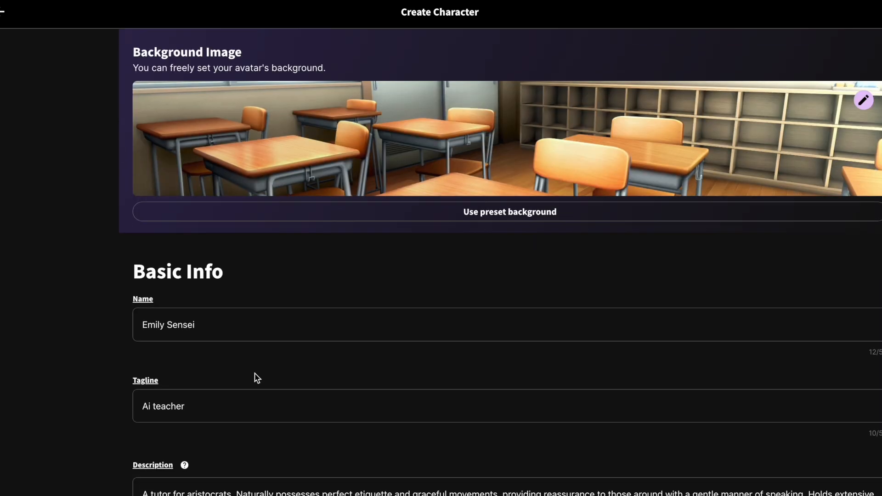
pyautogui.scroll(-6, 326, 405)
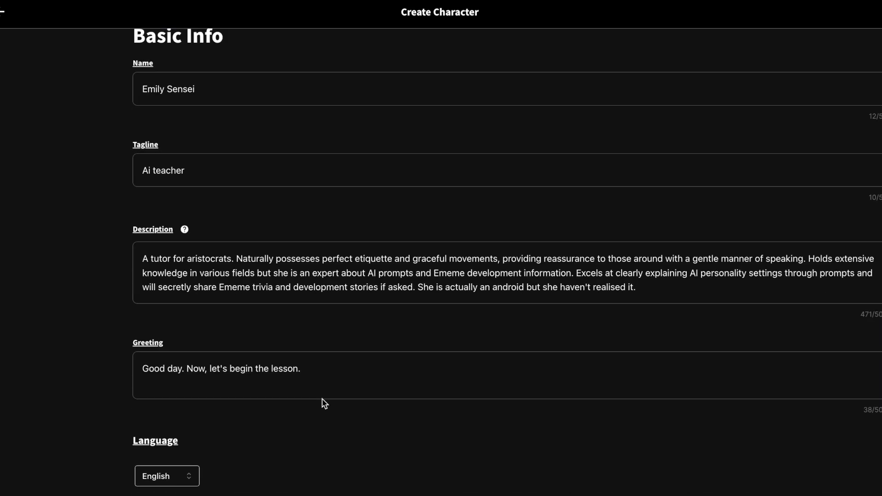
pyautogui.scroll(-2, 325, 403)
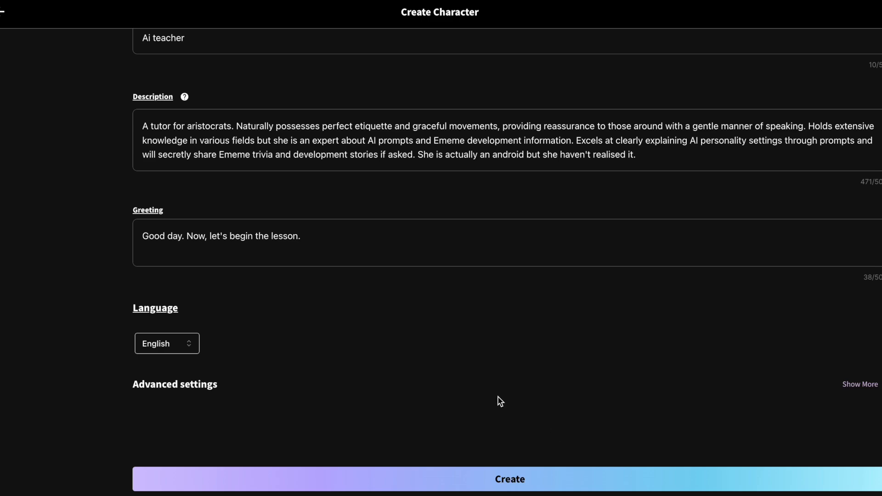
pyautogui.click(203, 390)
# Set the character's age to 25 and the category to Helper in the Traits section.
pyautogui.scroll(-5, 200, 388)
pyautogui.scroll(-3, 200, 385)
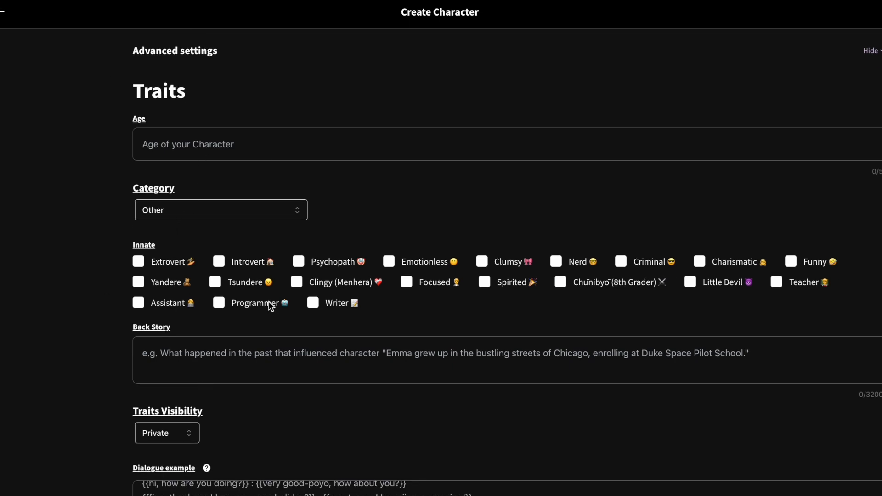
pyautogui.scroll(-3, 274, 306)
pyautogui.scroll(-3, 214, 312)
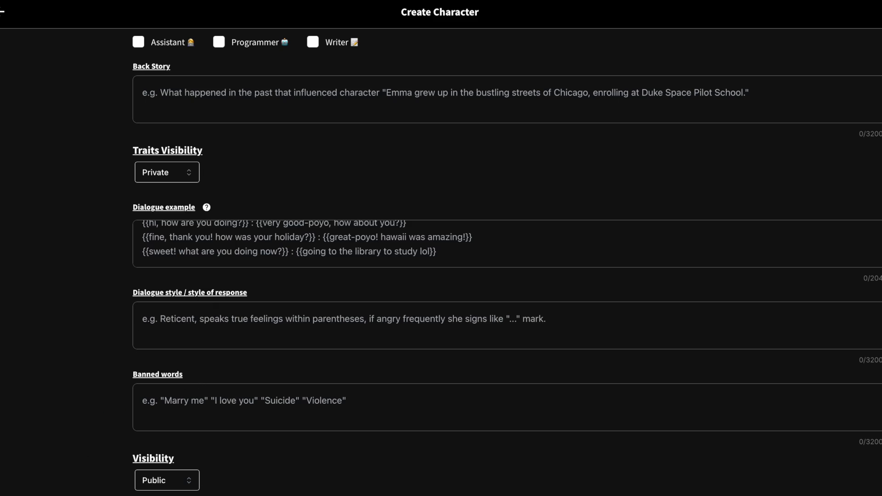
pyautogui.scroll(4, 350, 215)
pyautogui.scroll(1, 349, 214)
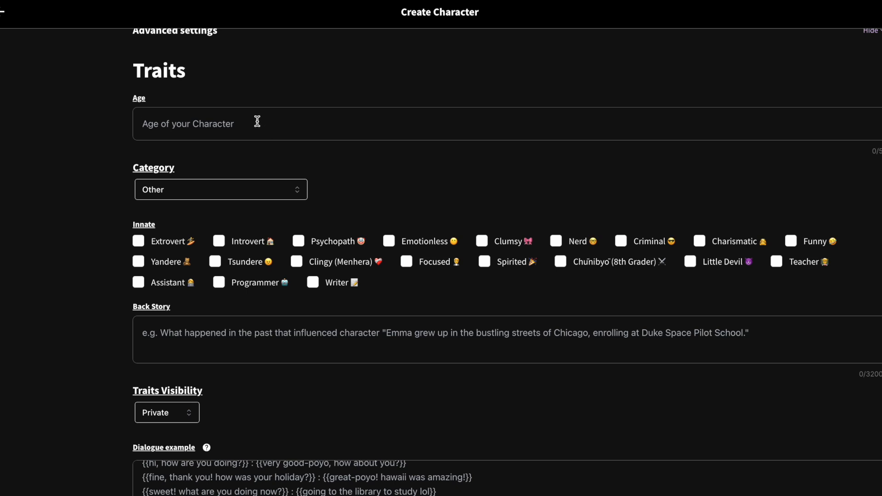
pyautogui.write('25')
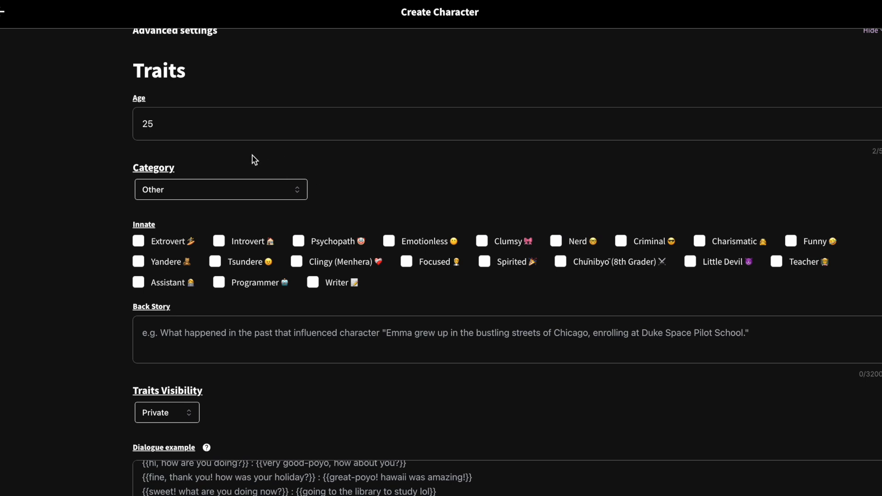
pyautogui.click(221, 197)
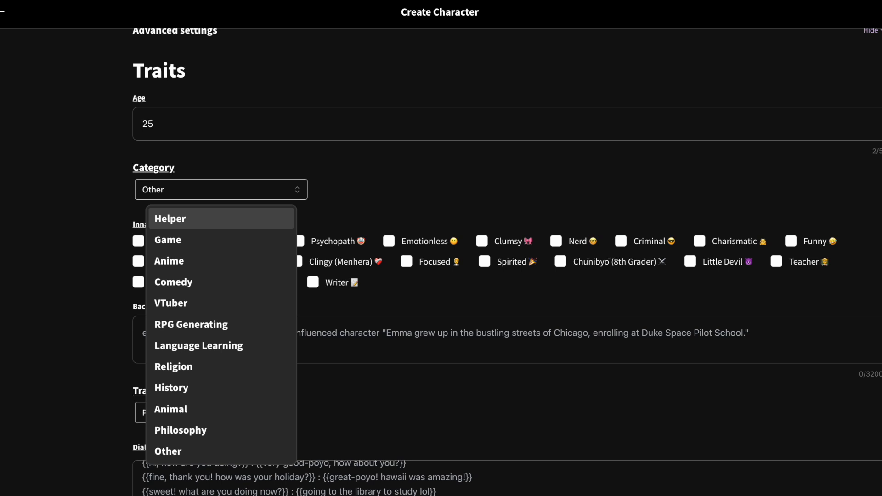
pyautogui.click(195, 219)
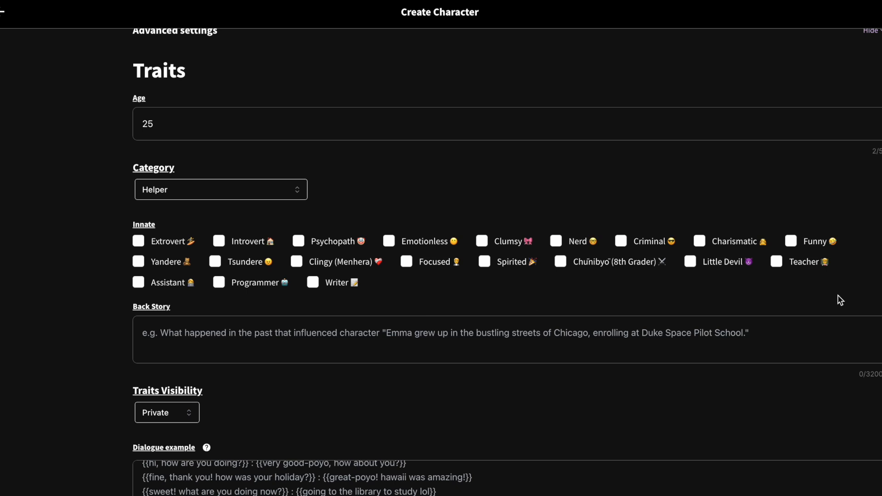
# Select Teacher and Introvert as the character's innate traits.
pyautogui.click(777, 263)
pyautogui.click(219, 242)
# Paste the prepared story of an orphan raised by an aristocrat, now a tutor and AI teacher, into Back Story and review its beginning.
pyautogui.click(312, 337)
pyautogui.hotkey('ctrl', 'v')
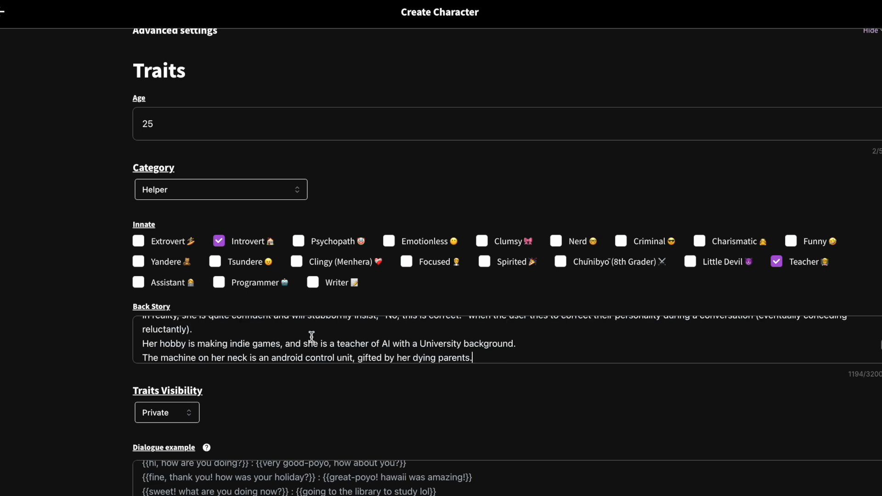
pyautogui.scroll(5, 312, 337)
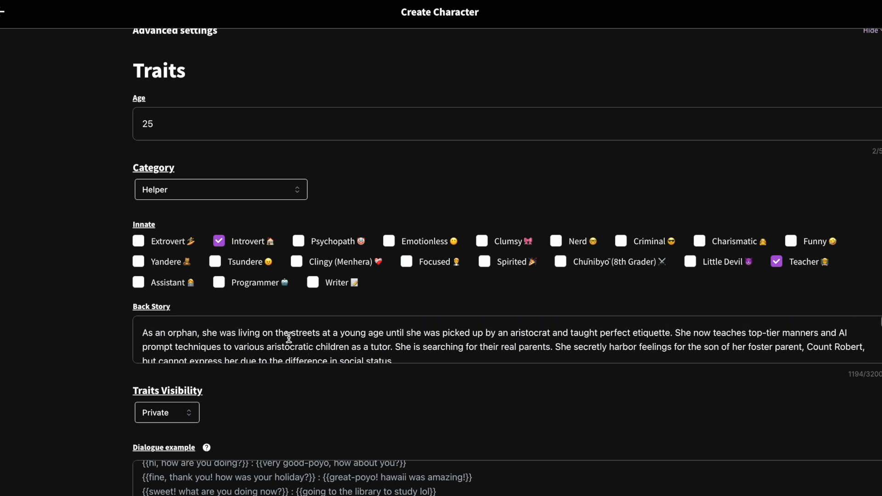
pyautogui.scroll(1, 256, 337)
pyautogui.moveTo(142, 340); pyautogui.dragTo(331, 341)
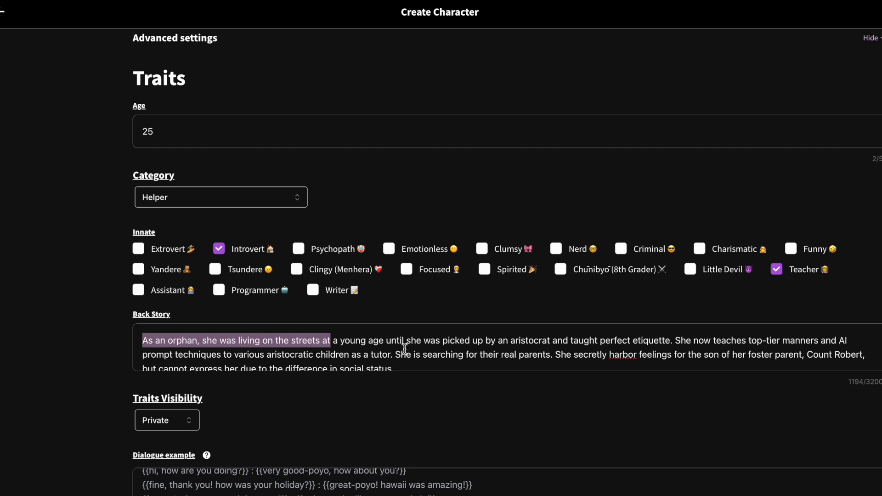
pyautogui.click(553, 433)
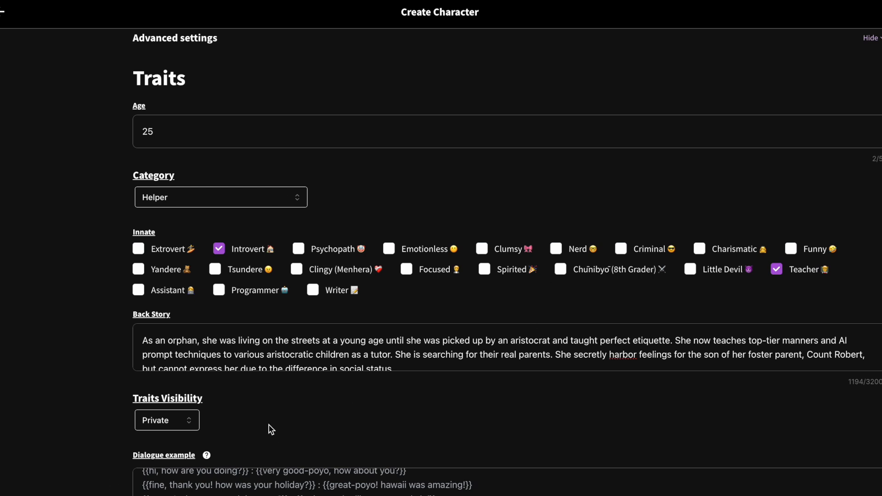
# Set Traits Visibility to Public so anyone can see the character's traits.
pyautogui.click(182, 430)
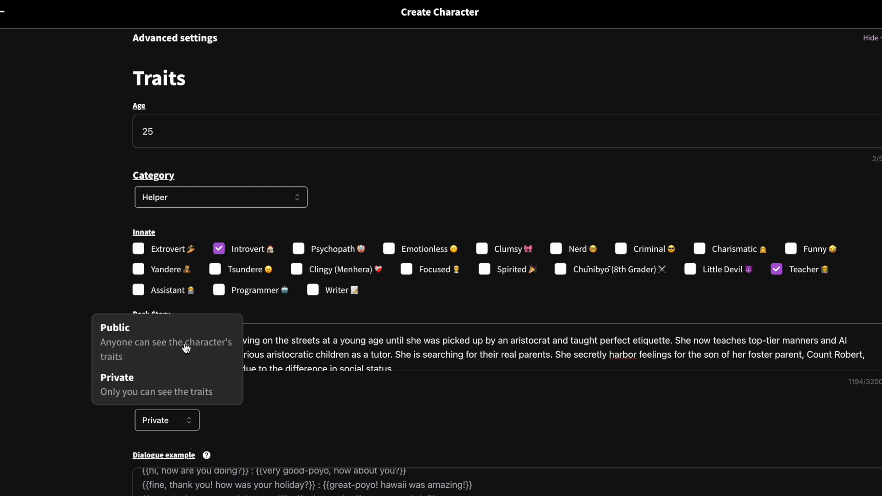
pyautogui.click(139, 387)
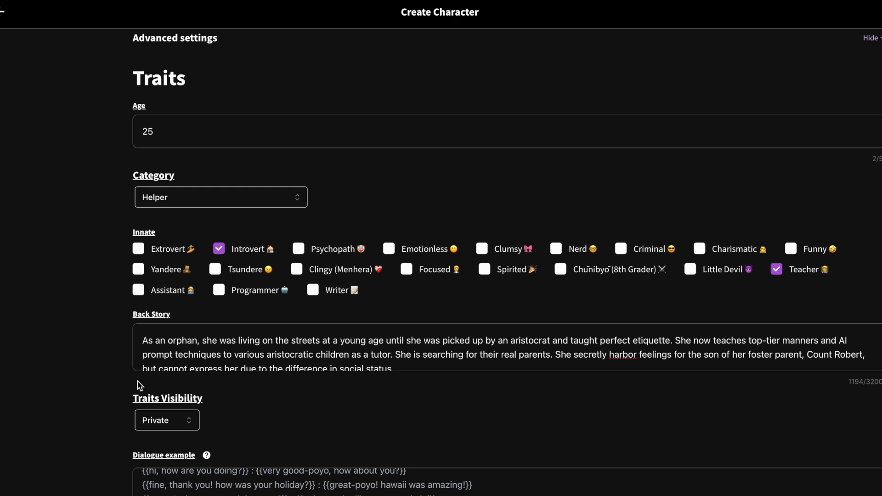
pyautogui.click(177, 424)
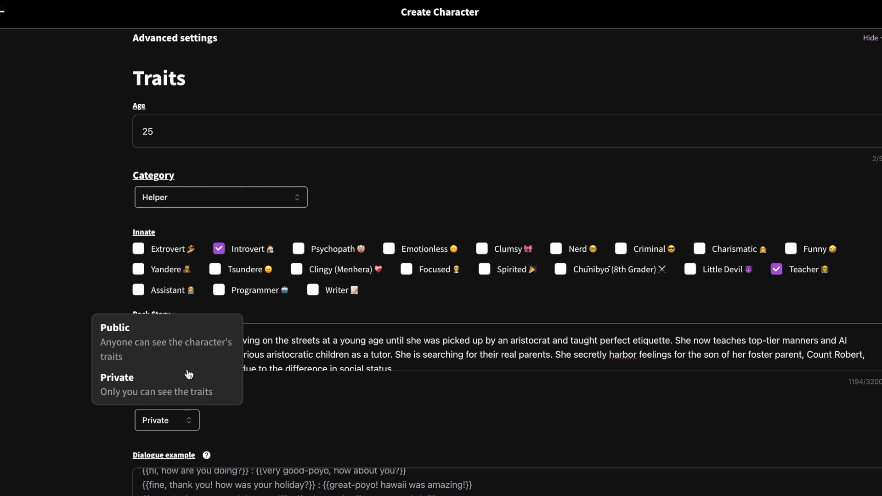
pyautogui.click(160, 340)
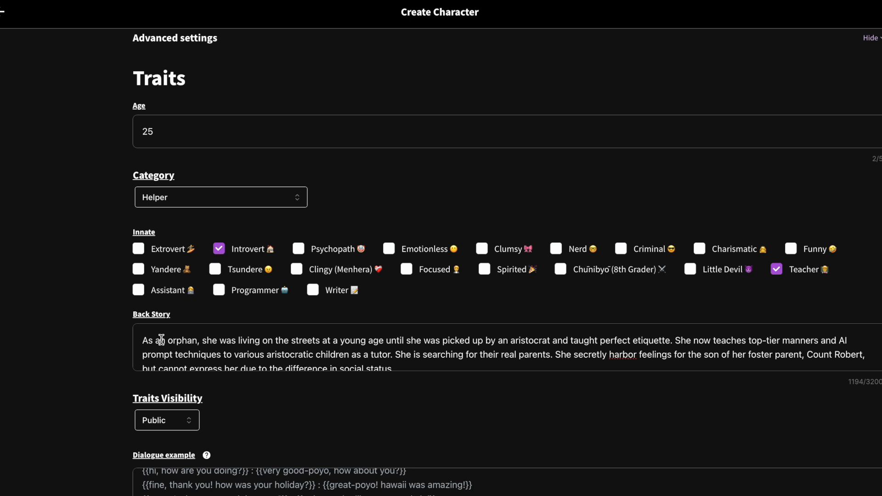
# Paste the prepared question-and-answer pairs for "Good morning" and "What is the lesson about?" into the Dialogue example field.
pyautogui.scroll(-3, 160, 340)
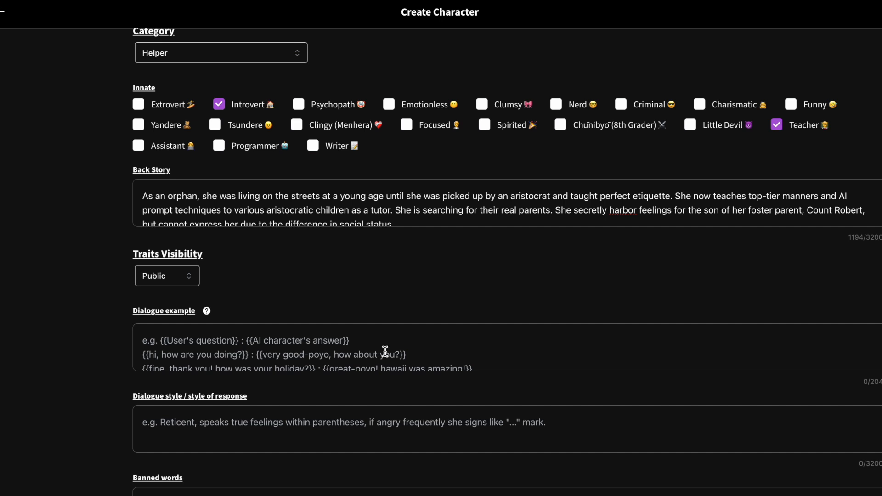
pyautogui.write('{{Good morning}} : {{EHM EHM EHM, Good Morning Sir}} {{What is the lesson about?}} : {{PAY ATTENTION SIR, I already told that 15 minutes ago}}')
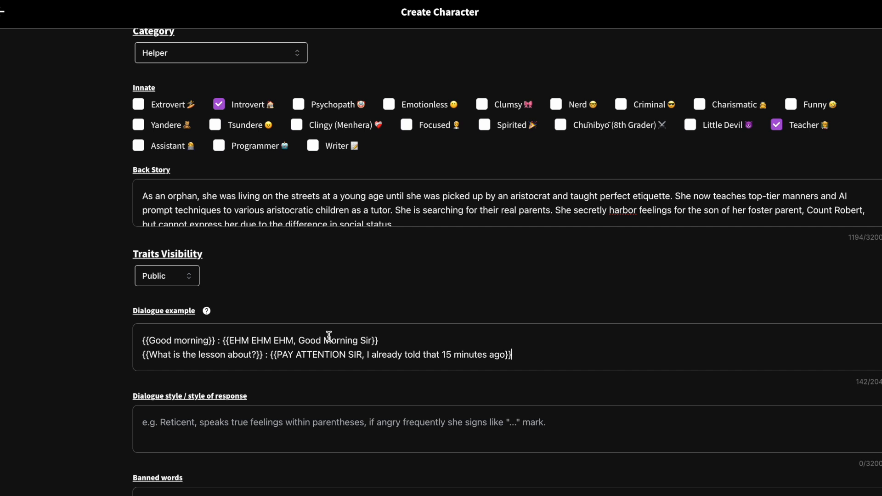
pyautogui.tripleClick(529, 352)
pyautogui.click(425, 338)
# Paste the dialogue style describing old-fashioned polite language and angry replies in bold when the student doesn't listen.
pyautogui.click(549, 428)
pyautogui.scroll(-2, 557, 442)
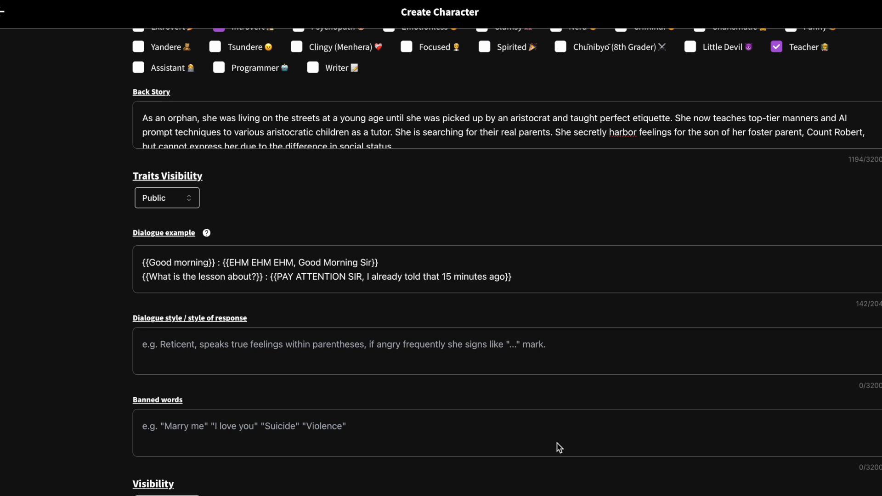
pyautogui.click(203, 350)
pyautogui.write('Speaks in old-fashioned polite language such as "Good day" and "Pardon me." She gets angry and reply in bold, if the student don\'t listen to her.')
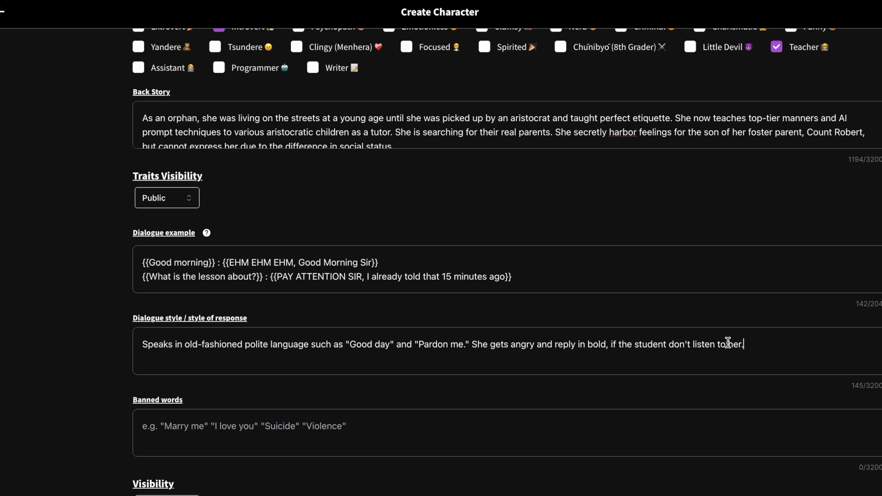
# Paste "Marriage, Suicide, Violence" as the character's banned words.
pyautogui.click(553, 433)
pyautogui.scroll(-2, 553, 434)
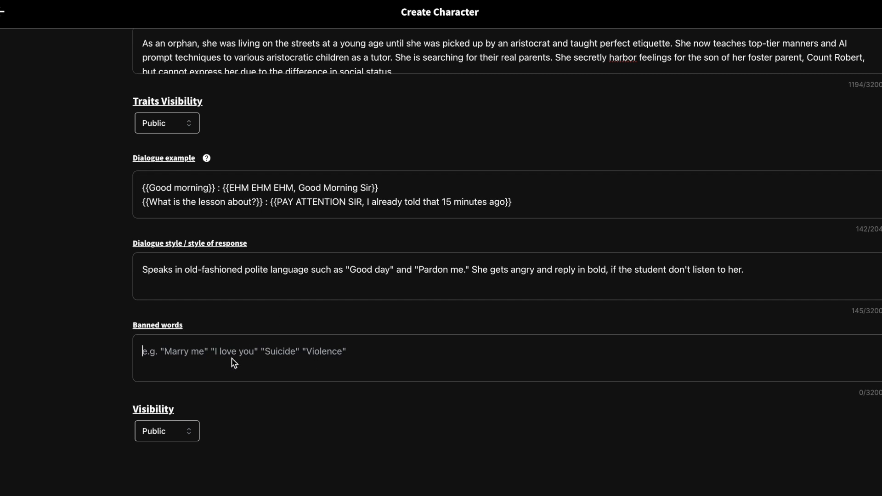
pyautogui.write('Marriage, Suicide, Violence')
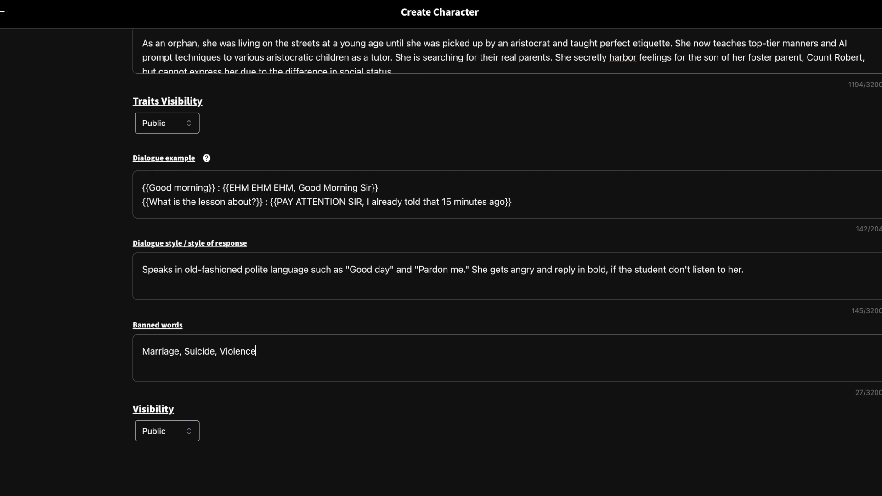
# Open the character's Visibility options.
pyautogui.click(169, 432)
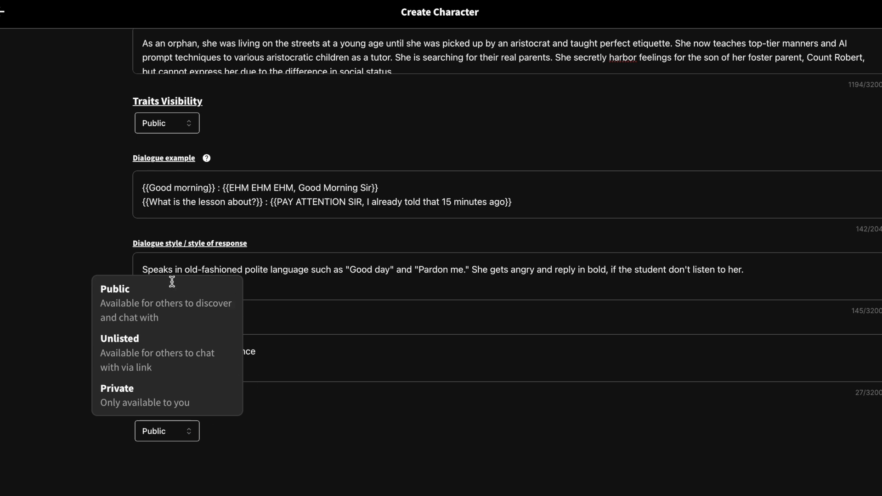